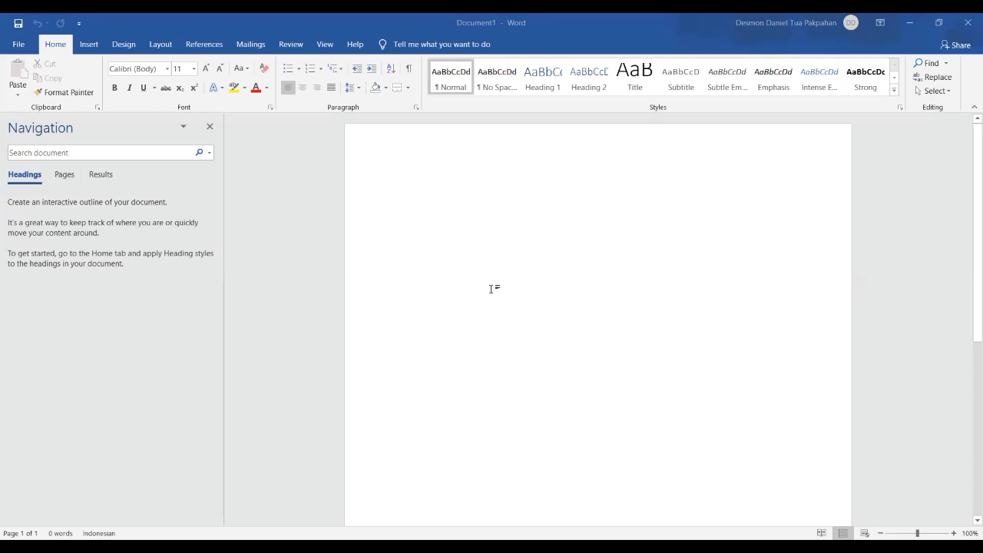
# - Justify the empty first paragraph at the top of the page
pyautogui.click(491, 289)
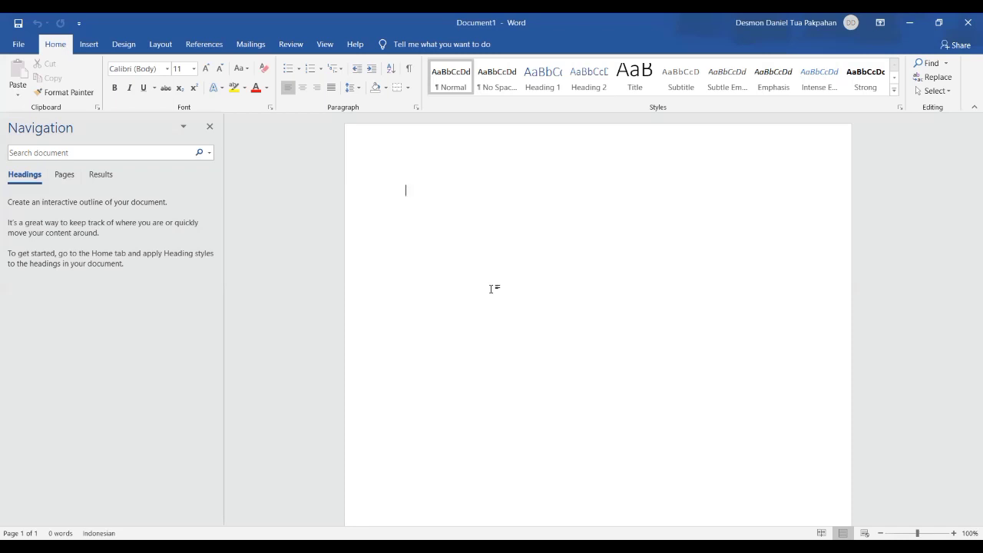
pyautogui.hotkey('ctrl', 'j')
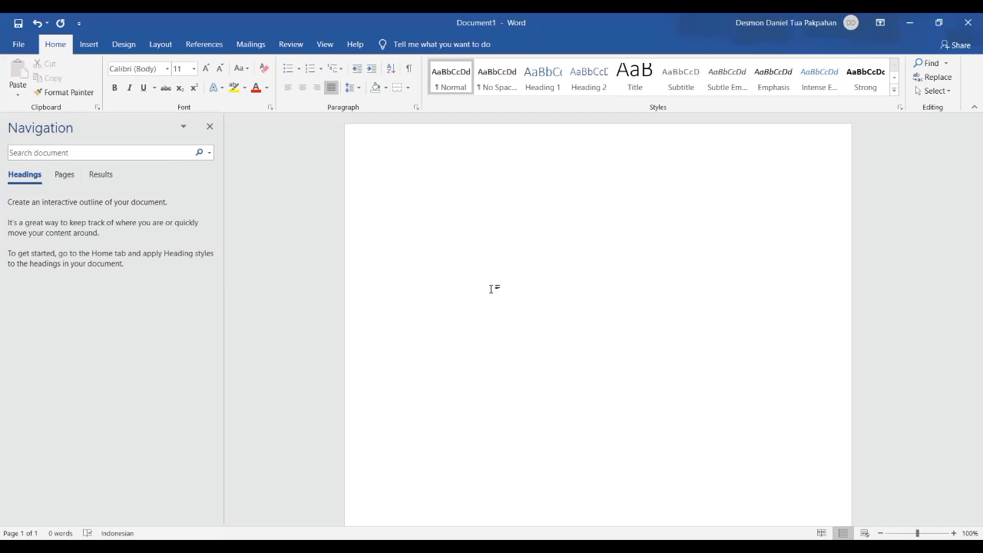
pyautogui.rightClick(491, 289)
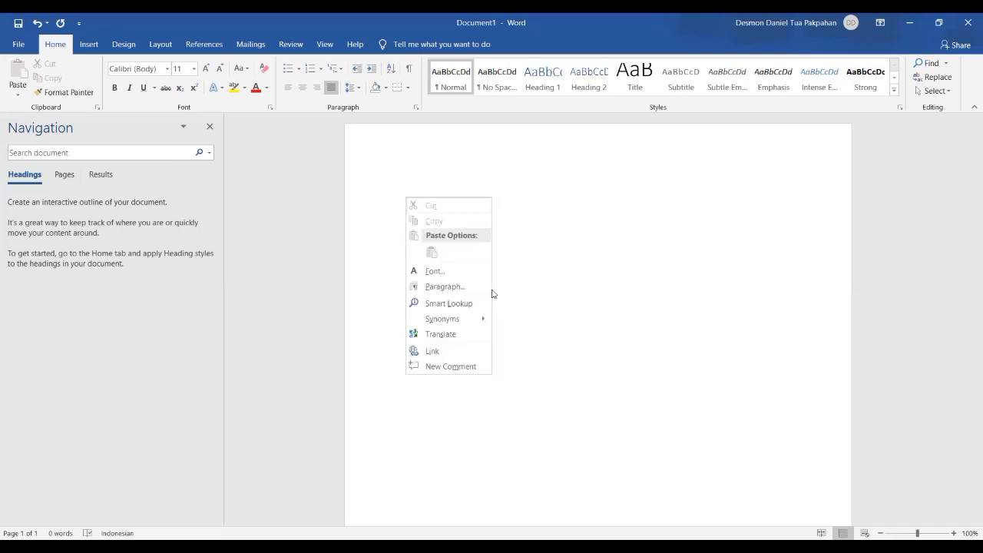
# - Bring up the Font dialog from the page's context menu and start the font name with 't'
pyautogui.press('Down')
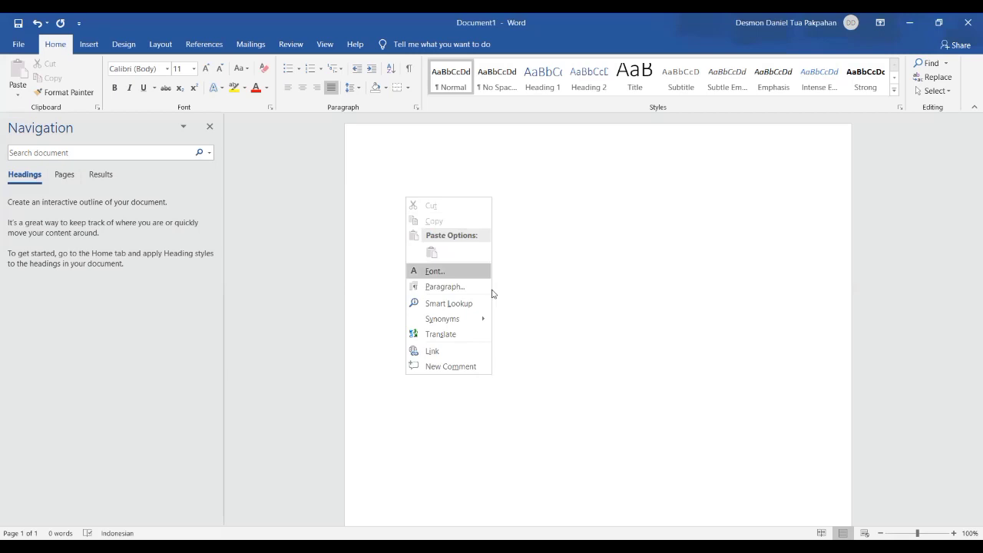
pyautogui.press('Return')
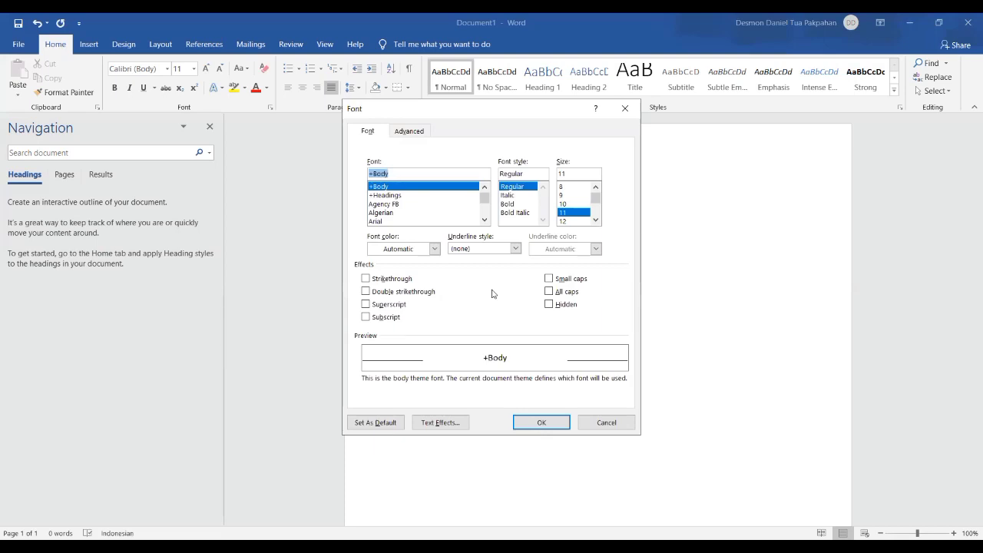
pyautogui.write('t')
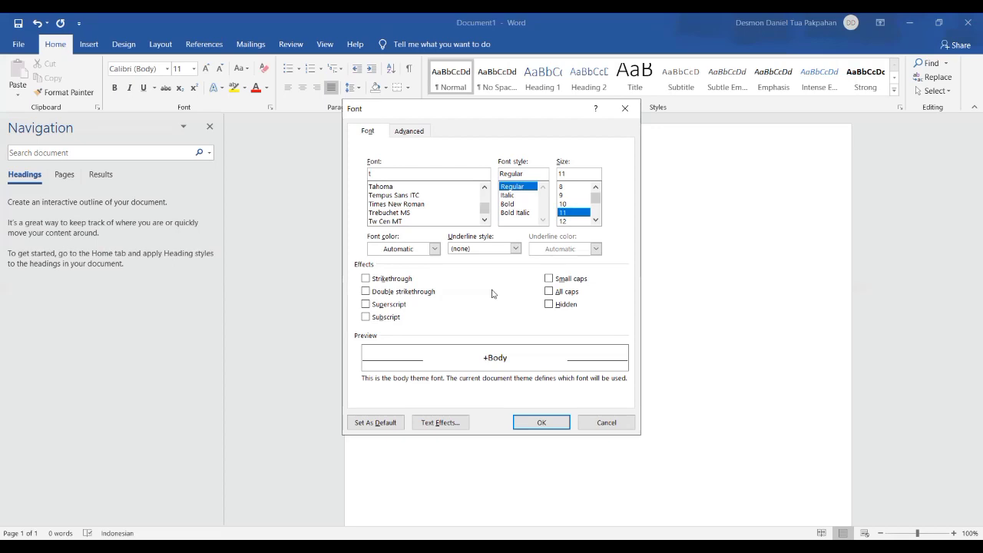
# - Set the font to Times New Roman at size 12 and confirm
pyautogui.press('Down')
pyautogui.press('Down')
pyautogui.press('Down')
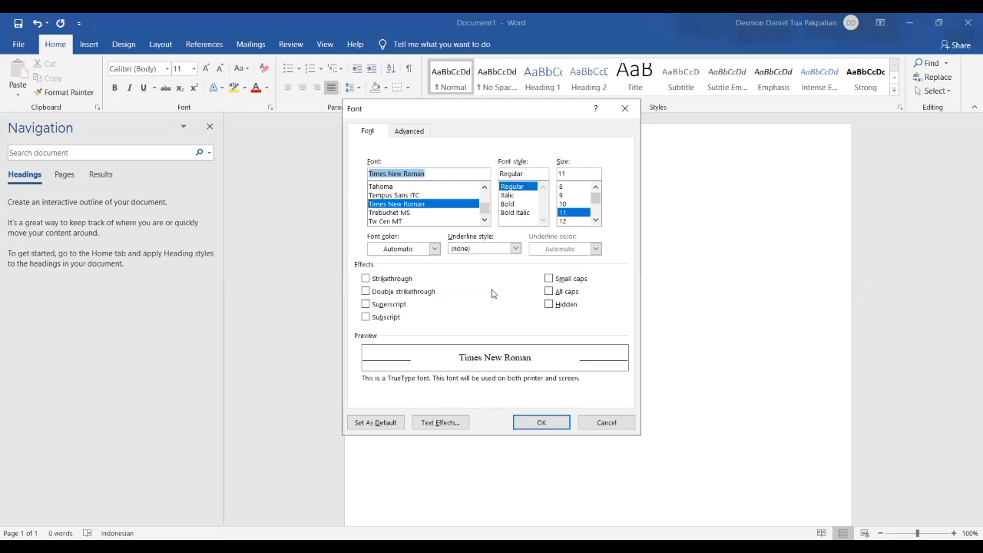
pyautogui.press('Tab')
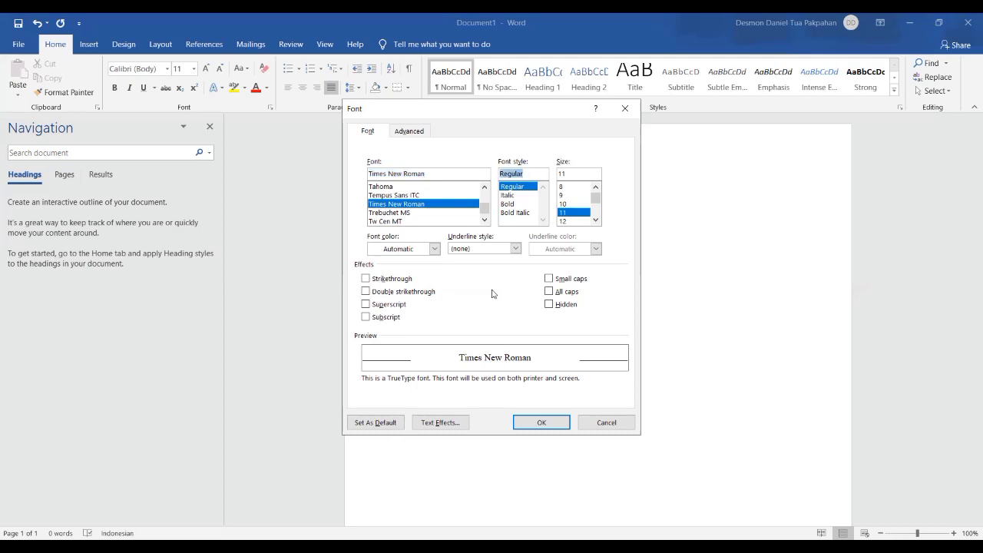
pyautogui.press('Tab')
pyautogui.press('Down')
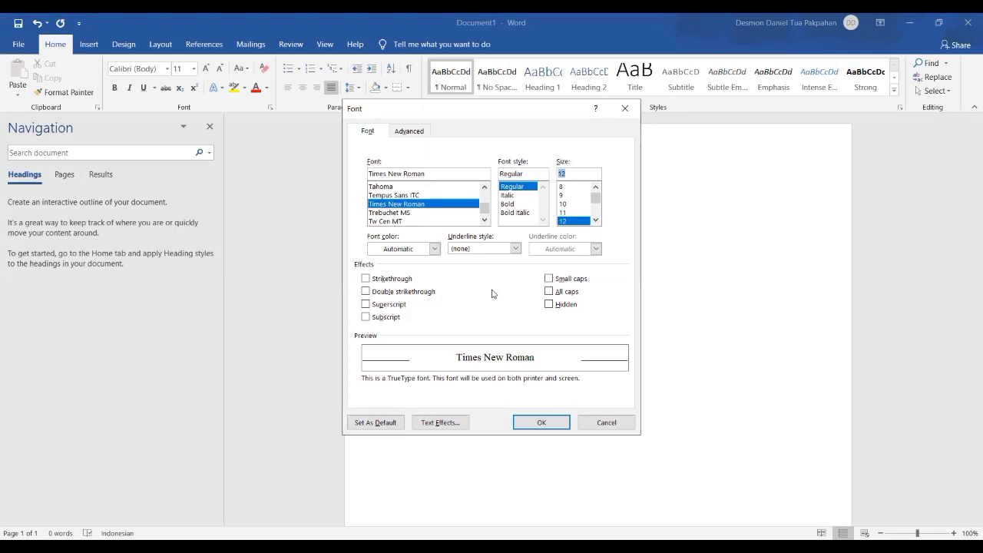
pyautogui.hotkey('shift', 'Tab')
pyautogui.hotkey('shift', 'Tab')
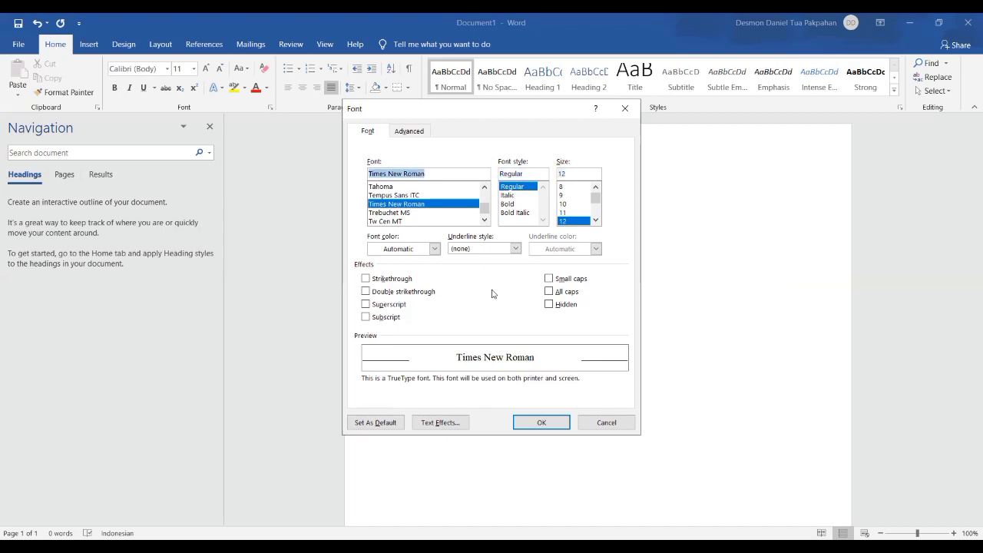
pyautogui.press('Tab')
pyautogui.press('Tab')
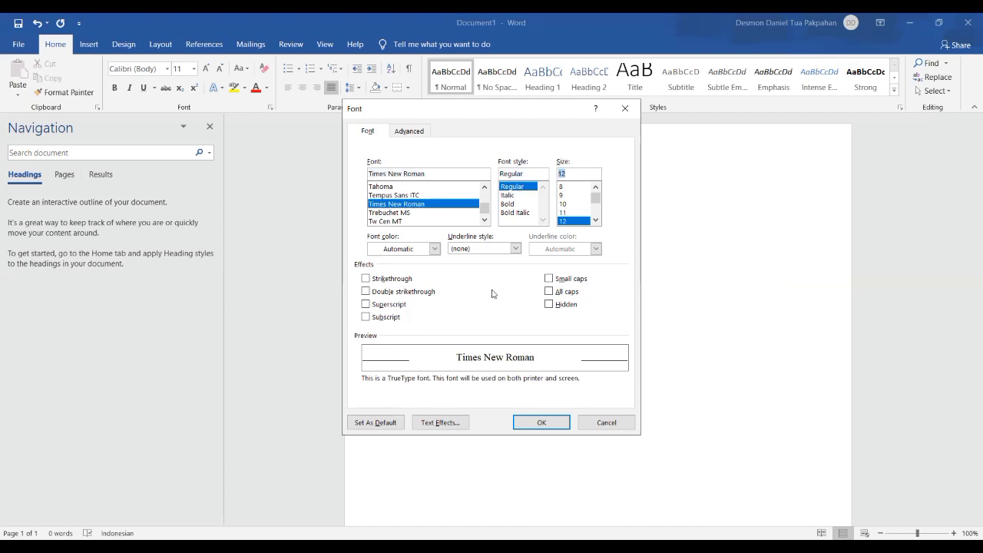
pyautogui.press('Return')
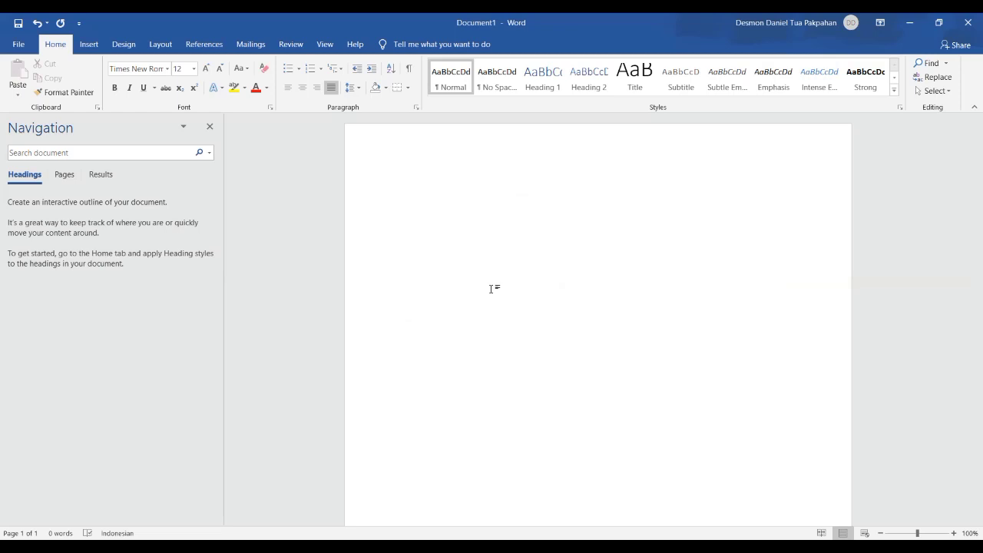
# - Bring up Page Setup through Layout > Margins > Custom Margins, showing 3 cm margins
pyautogui.hotkey('alt', 'p')
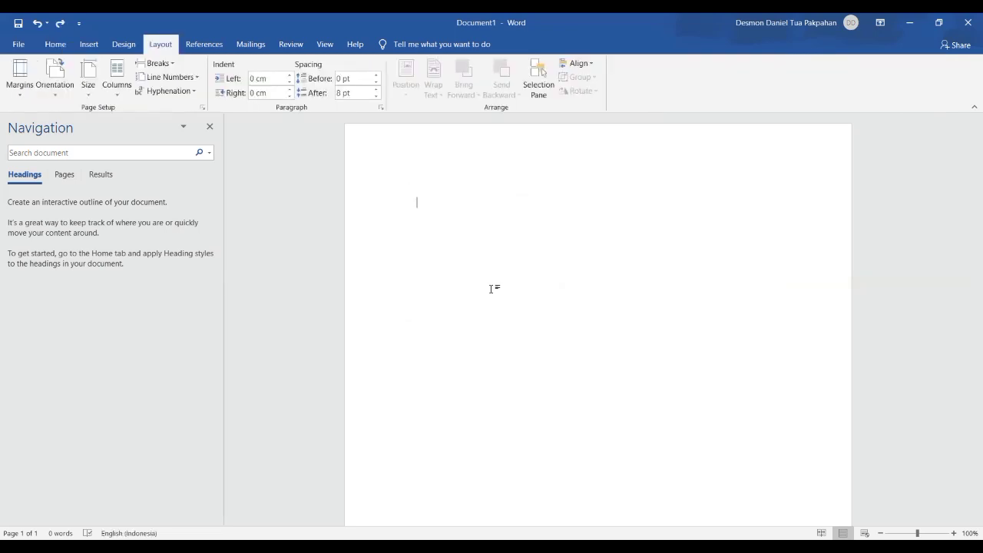
pyautogui.hotkey('alt', 'p')
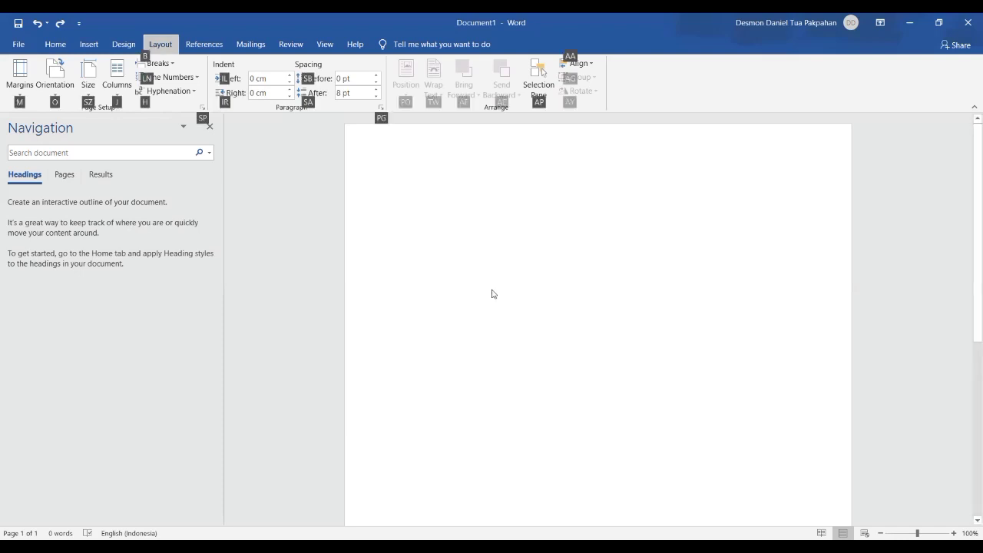
pyautogui.press('m')
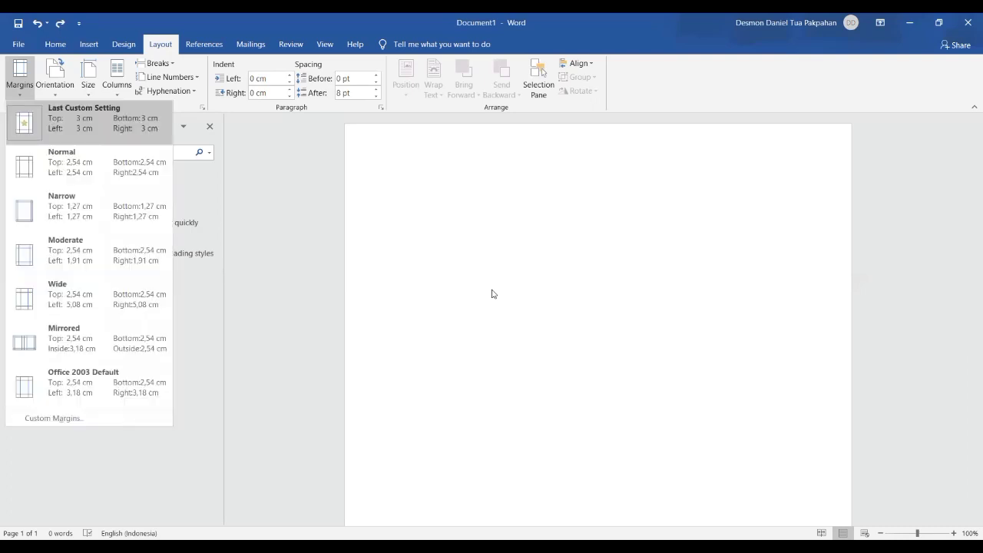
pyautogui.press('Up')
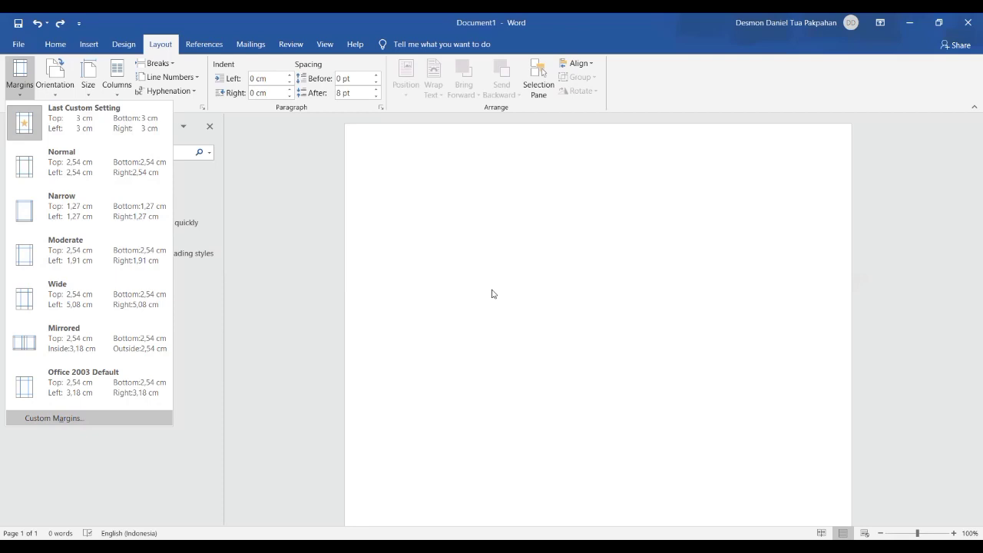
pyautogui.press('Down')
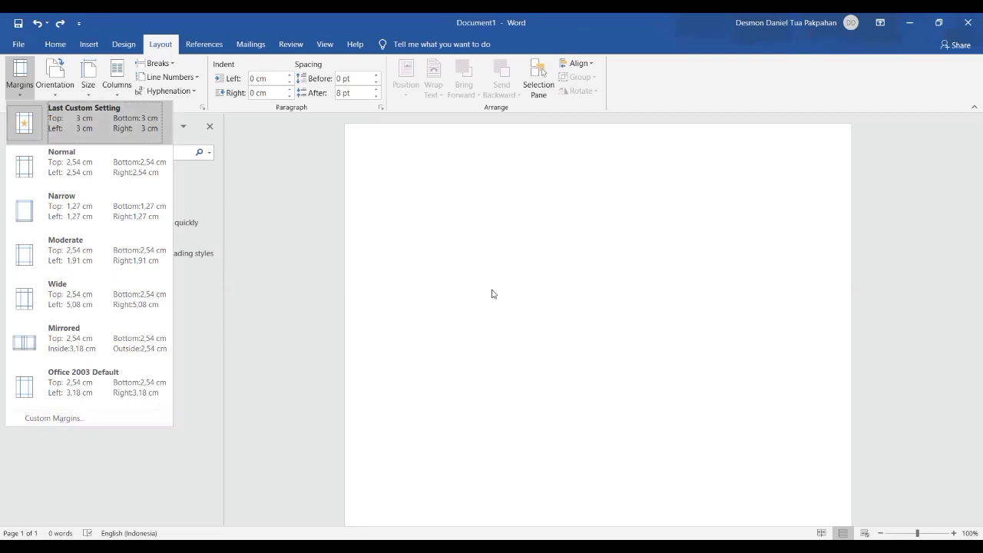
pyautogui.press('Up')
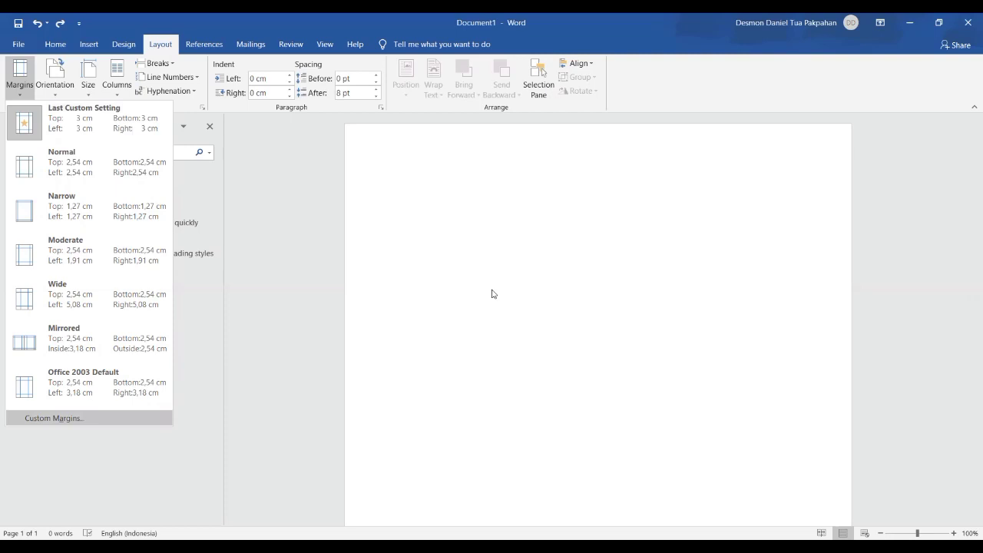
pyautogui.press('Return')
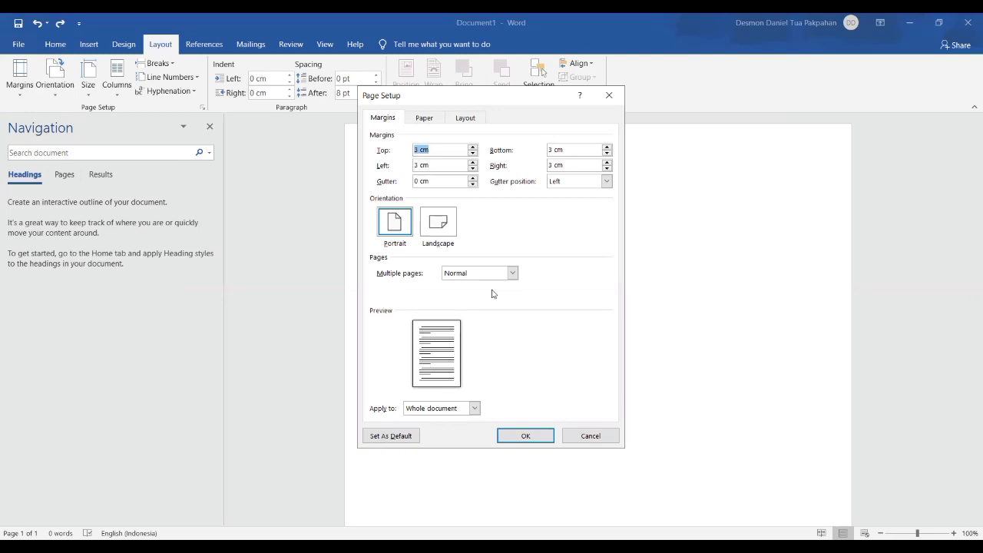
# - Keep the top, bottom, left and right margins at 3 cm and confirm Page Setup
pyautogui.press('Up')
pyautogui.press('Down')
pyautogui.press('Tab')
pyautogui.press('Tab')
pyautogui.press('Down')
pyautogui.press('Up')
pyautogui.press('Tab')
pyautogui.press('Down')
pyautogui.press('Up')
pyautogui.press('Tab')
pyautogui.press('Tab')
pyautogui.press('Tab')
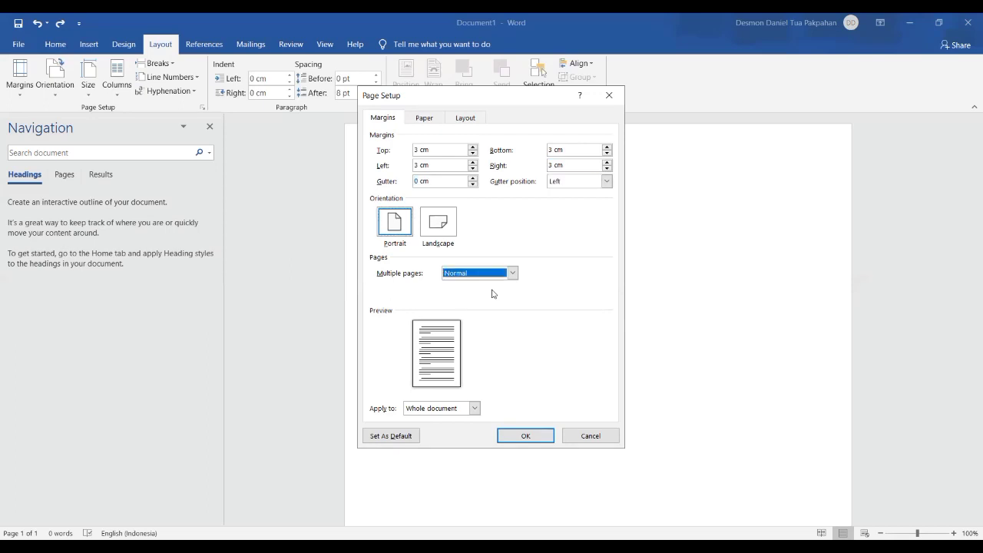
pyautogui.press('Tab')
pyautogui.press('Tab')
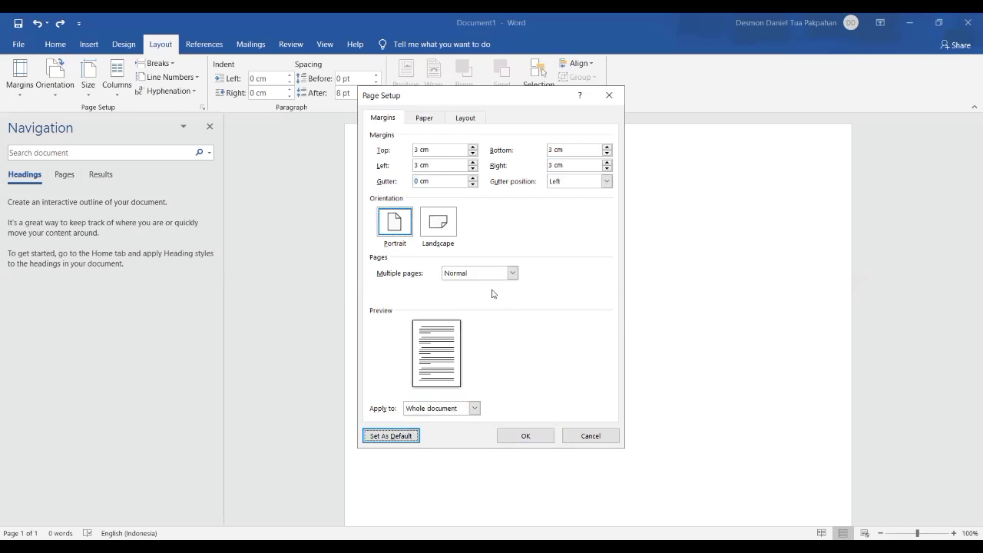
pyautogui.press('Tab')
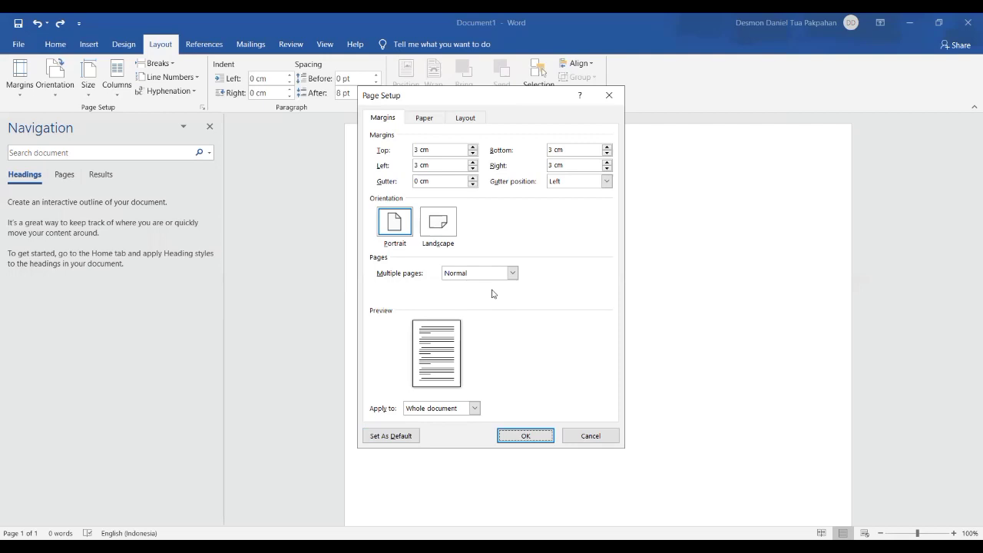
pyautogui.press('Return')
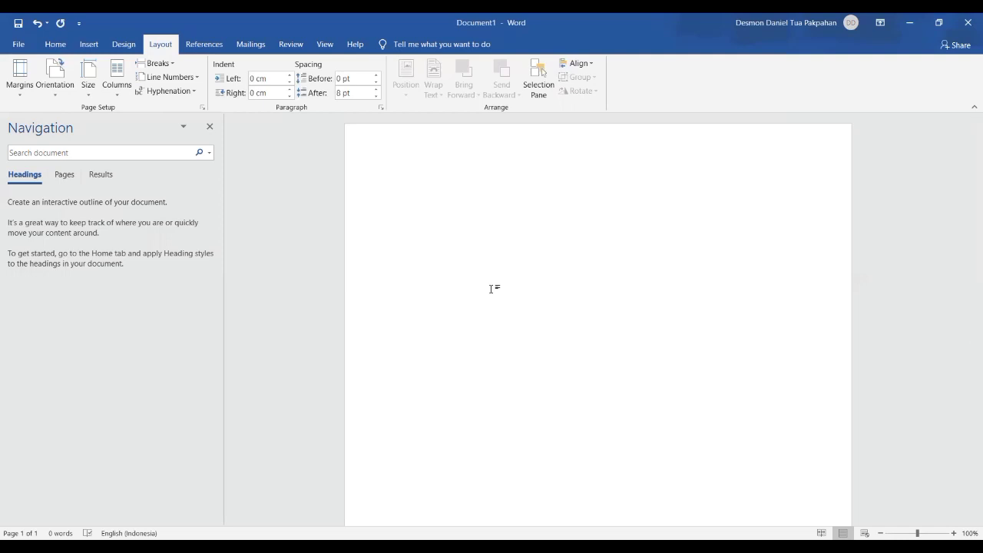
# - Change the paper size to A4 (21 cm x 29,7 cm) from the Layout Size list
pyautogui.hotkey('alt', 'p')
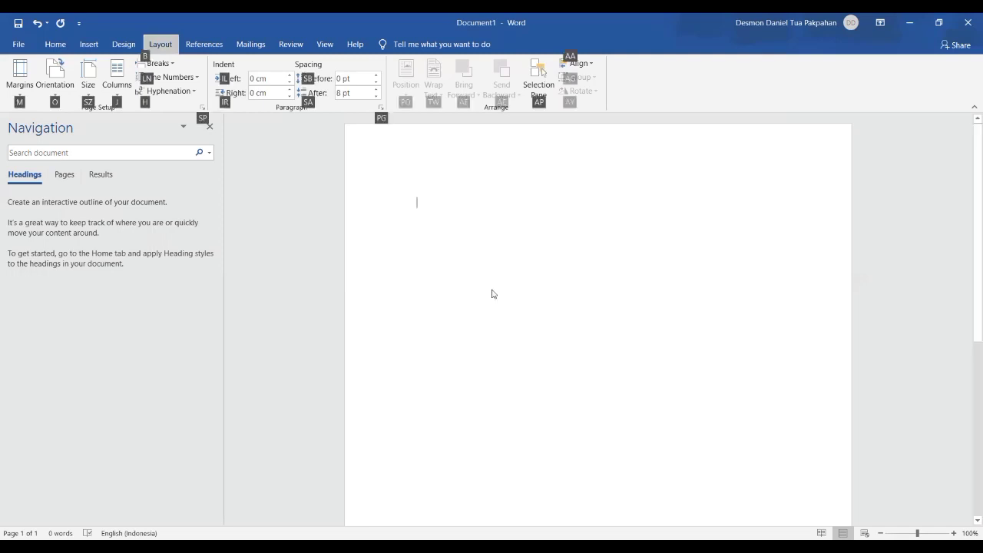
pyautogui.press('m')
pyautogui.press('Right')
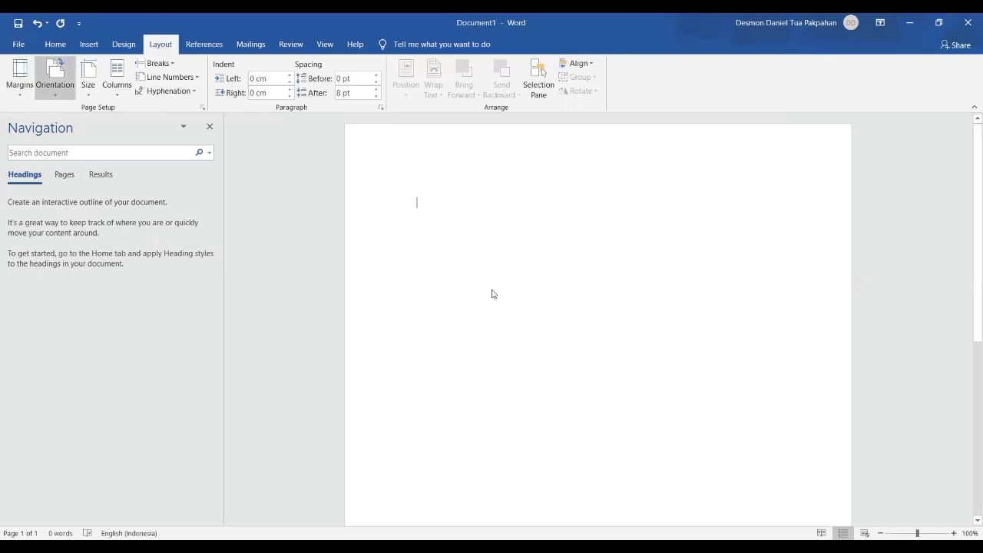
pyautogui.press('Right')
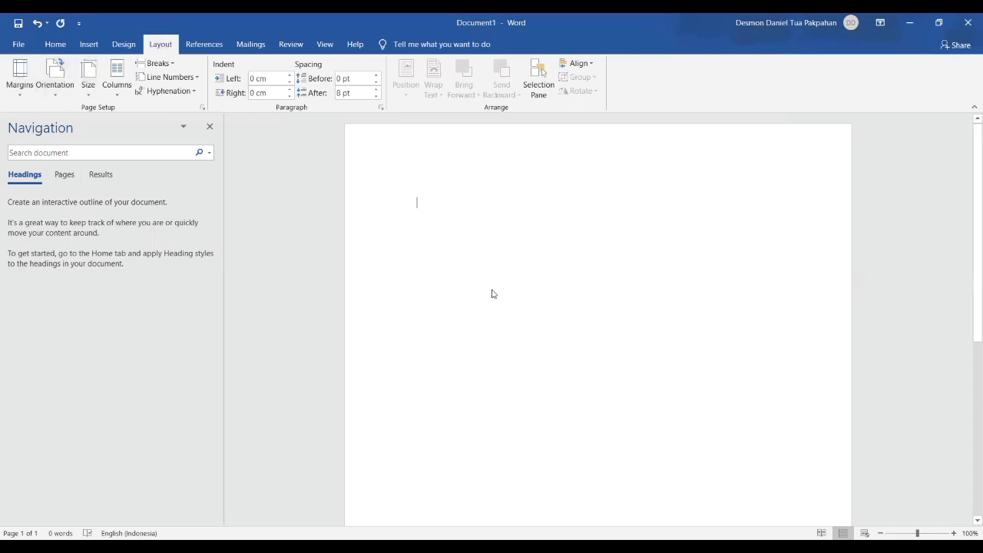
pyautogui.press('Return')
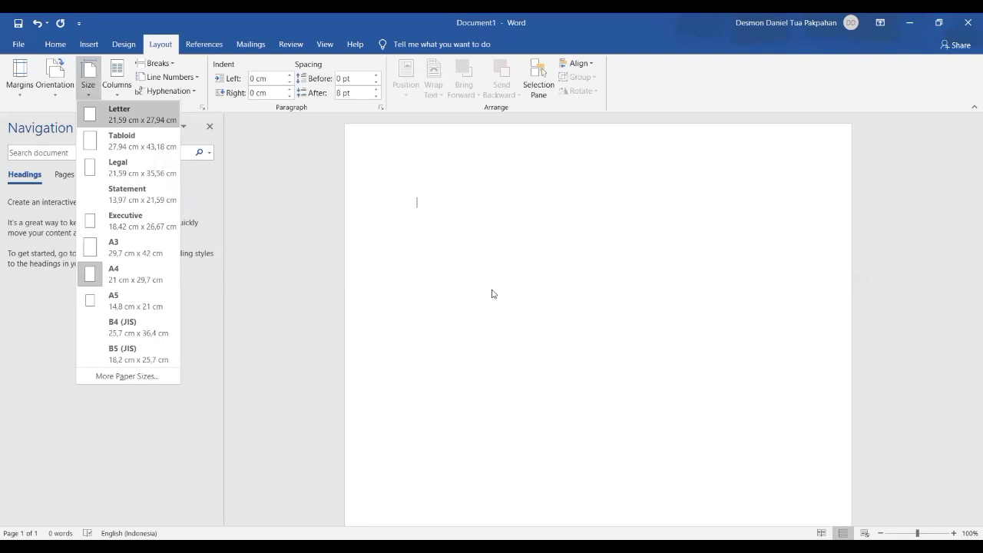
pyautogui.press('Down')
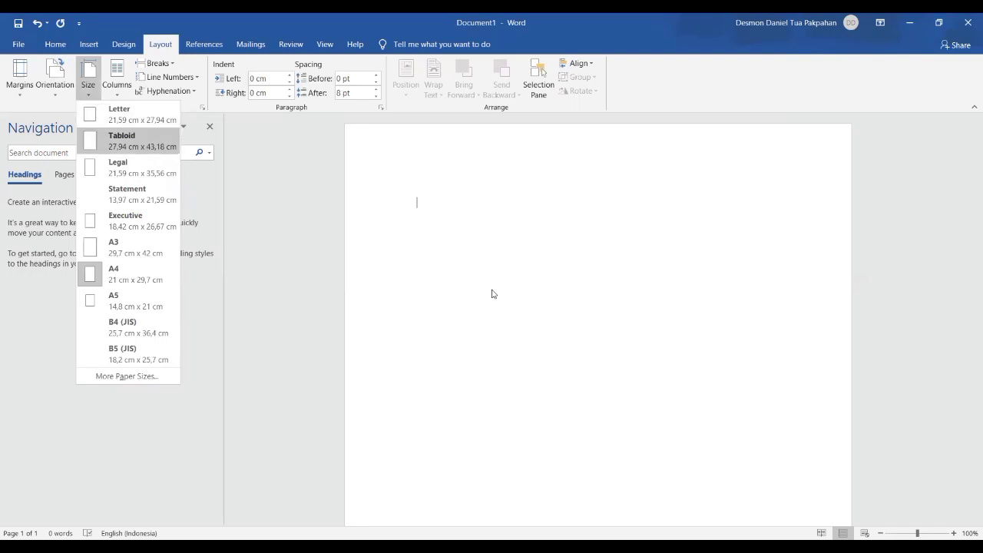
pyautogui.press('Down')
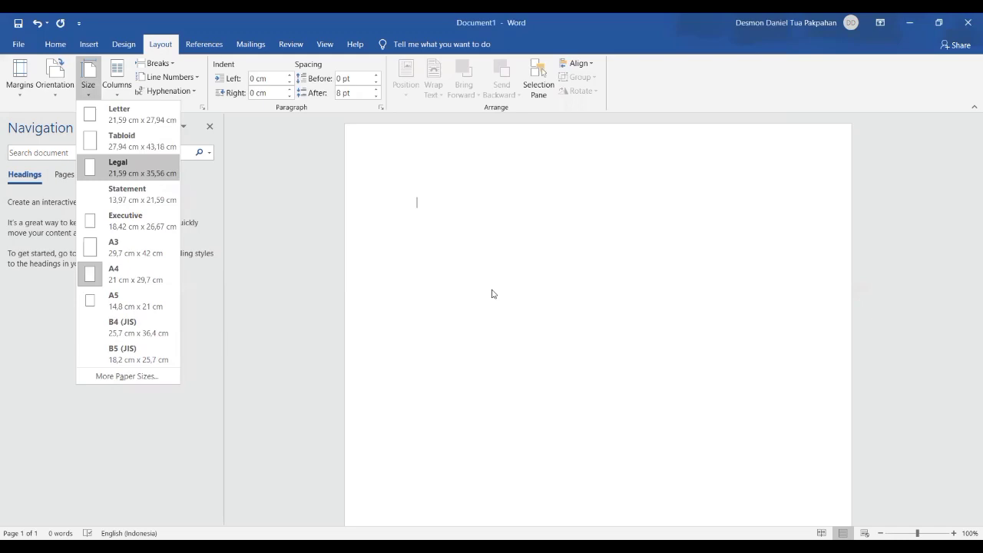
pyautogui.press('Down')
pyautogui.press('Down')
pyautogui.press('Down')
pyautogui.press('Down')
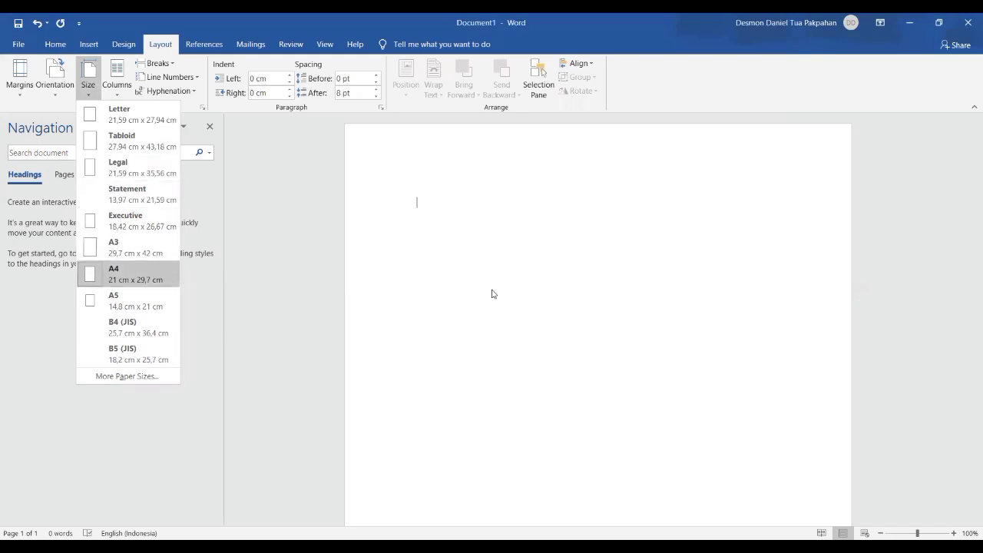
pyautogui.press('Return')
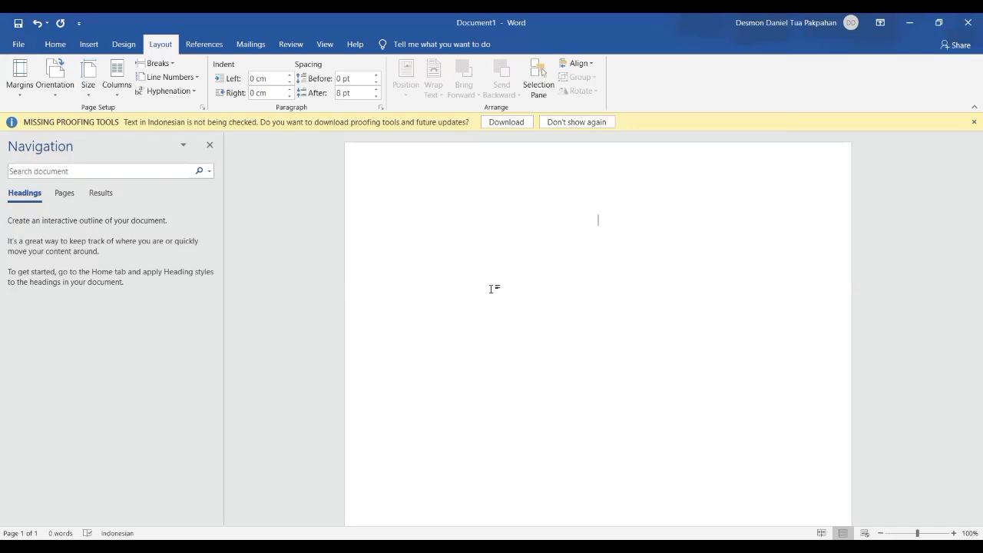
# - Type the heading 'Profil Singkat' and a 'Nama saya …' sentence with the writer's name below it
pyautogui.write('Profil Sing')
pyautogui.write('kat')
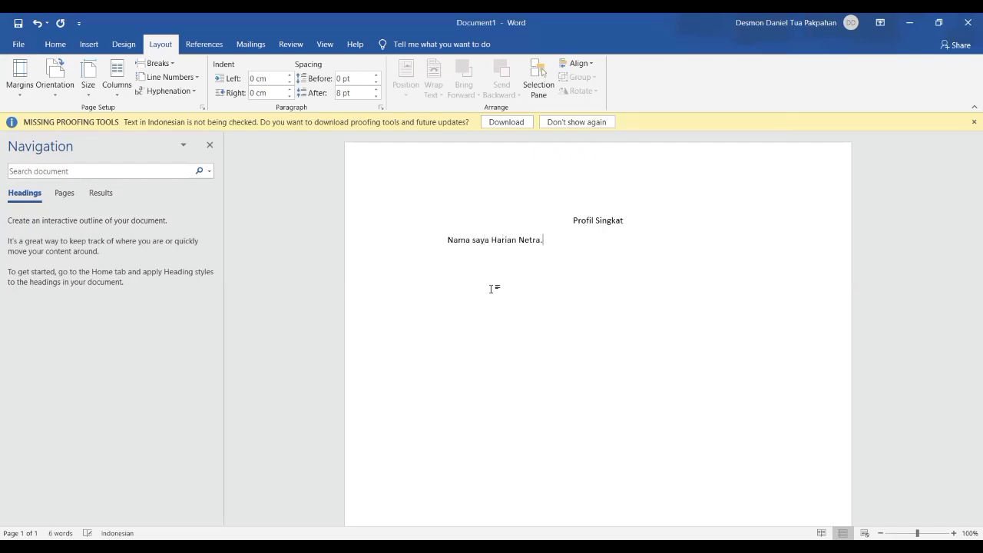
pyautogui.hotkey('ctrl', 'Home')
pyautogui.press('Down')
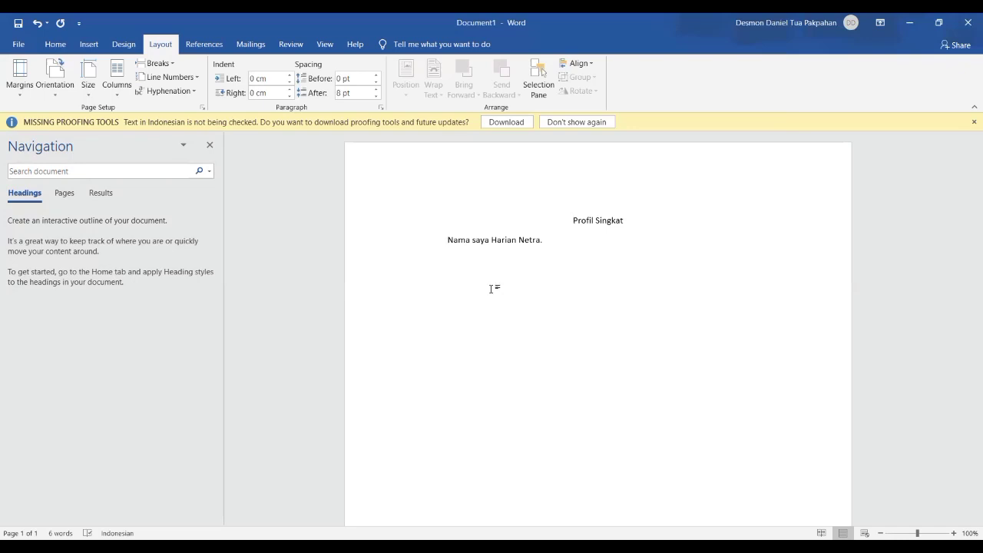